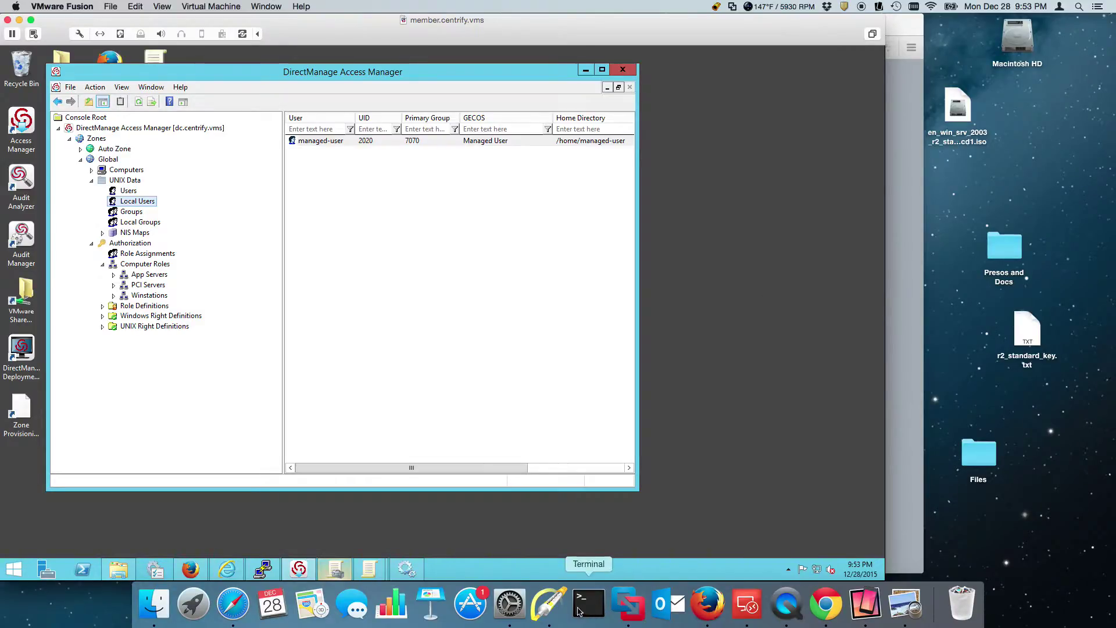
Step: Draw an annotation arrow pointing at UNIX Data, then clear it
click(550, 604)
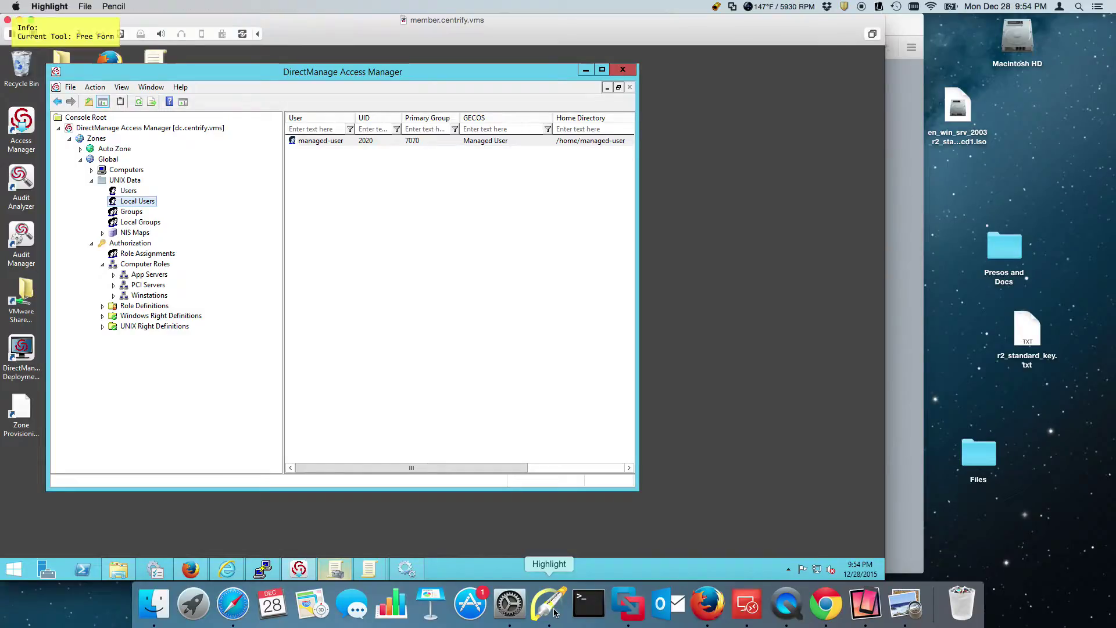
key(a)
mouse_move(184, 168)
mouse_down()
mouse_move(153, 186)
mouse_move(163, 213)
mouse_up()
key(f)
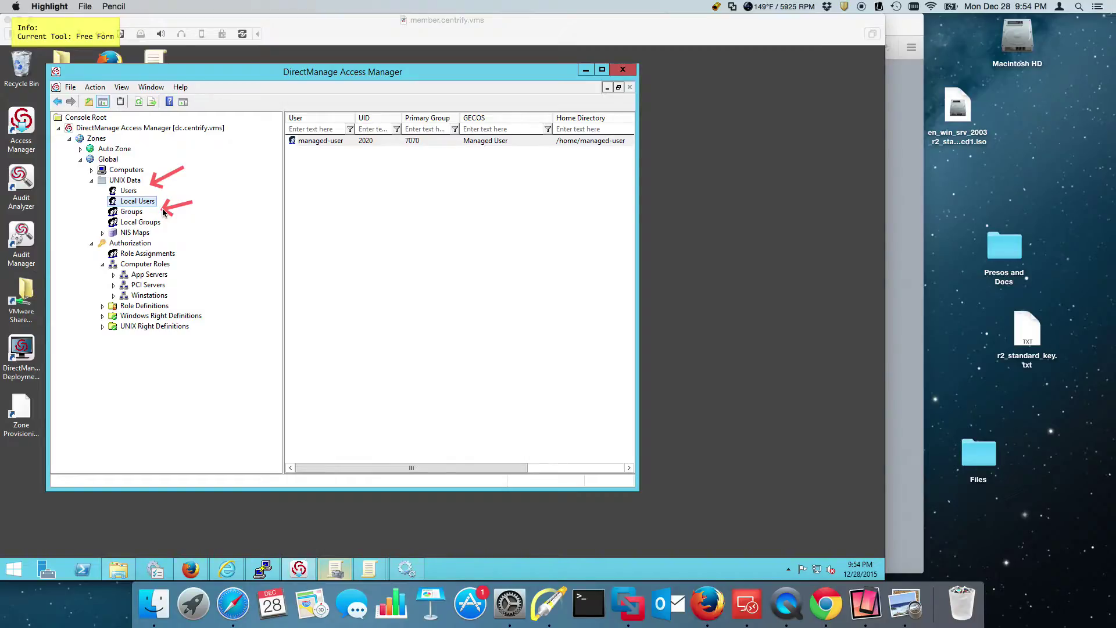
key(Escape)
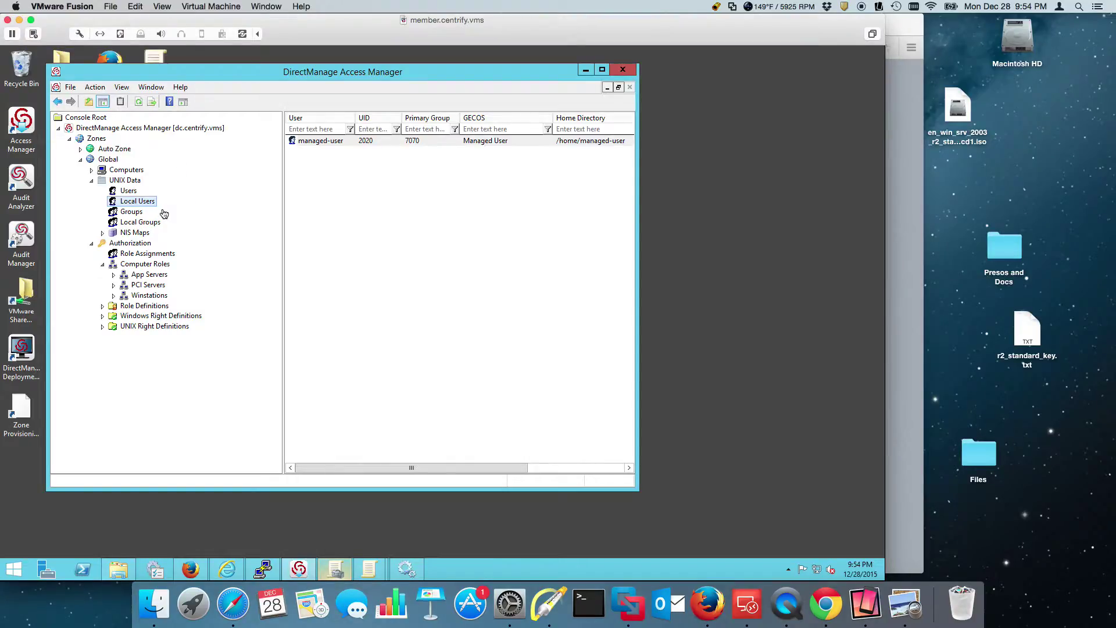
Step: Select managed-user and mark Local Users and Local Groups with annotation arrows
click(422, 222)
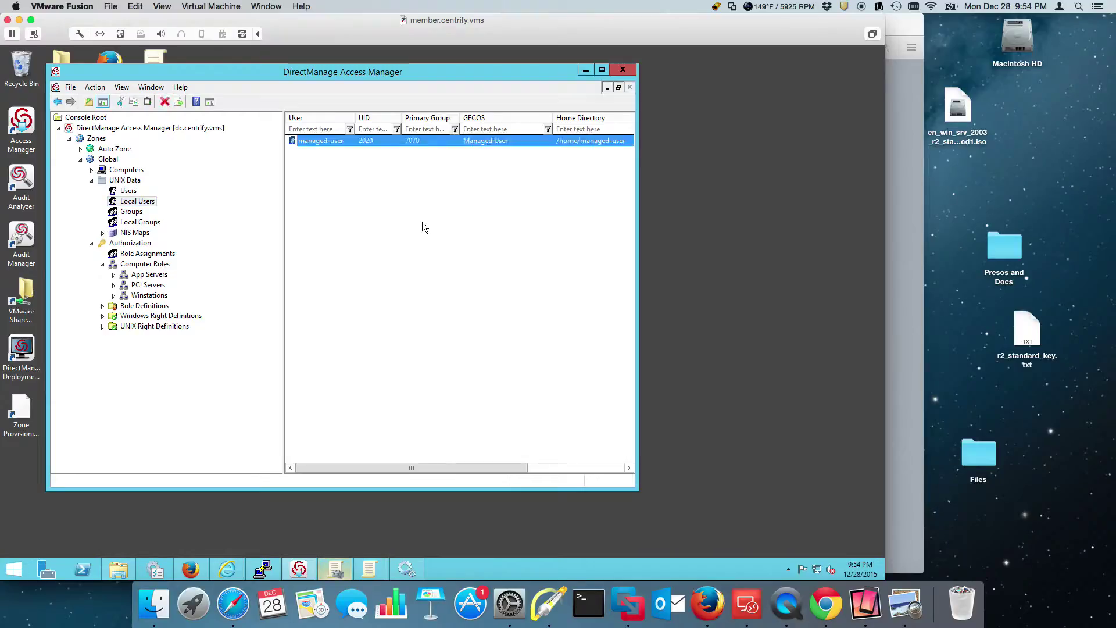
click(350, 141)
click(544, 614)
key(a)
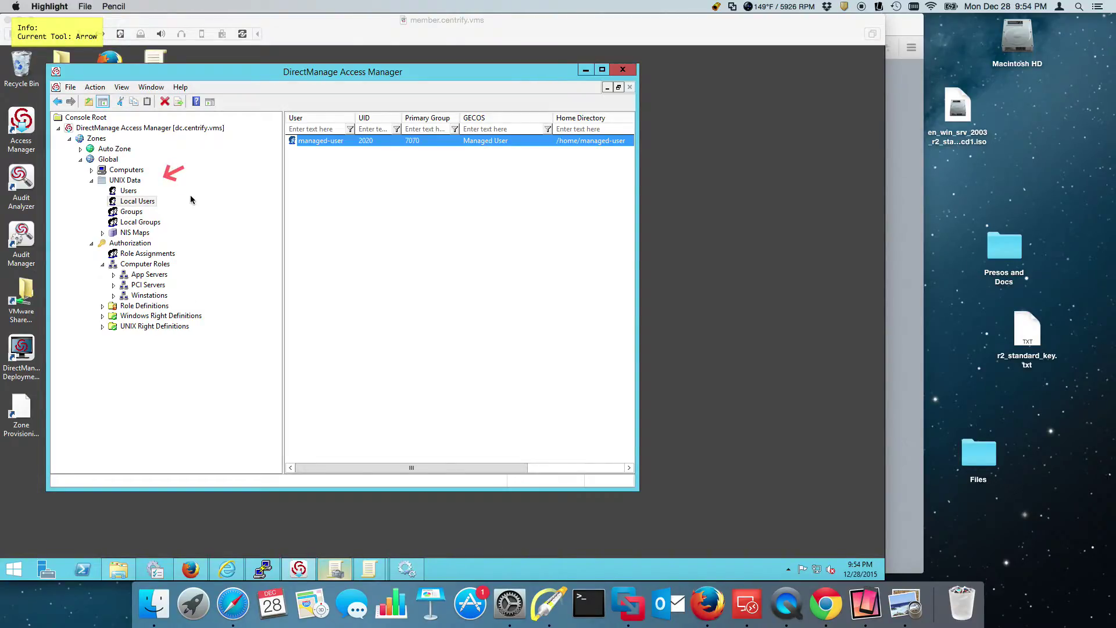
mouse_move(191, 196)
mouse_down()
mouse_move(161, 201)
mouse_move(173, 231)
mouse_up()
key(f)
key(Escape)
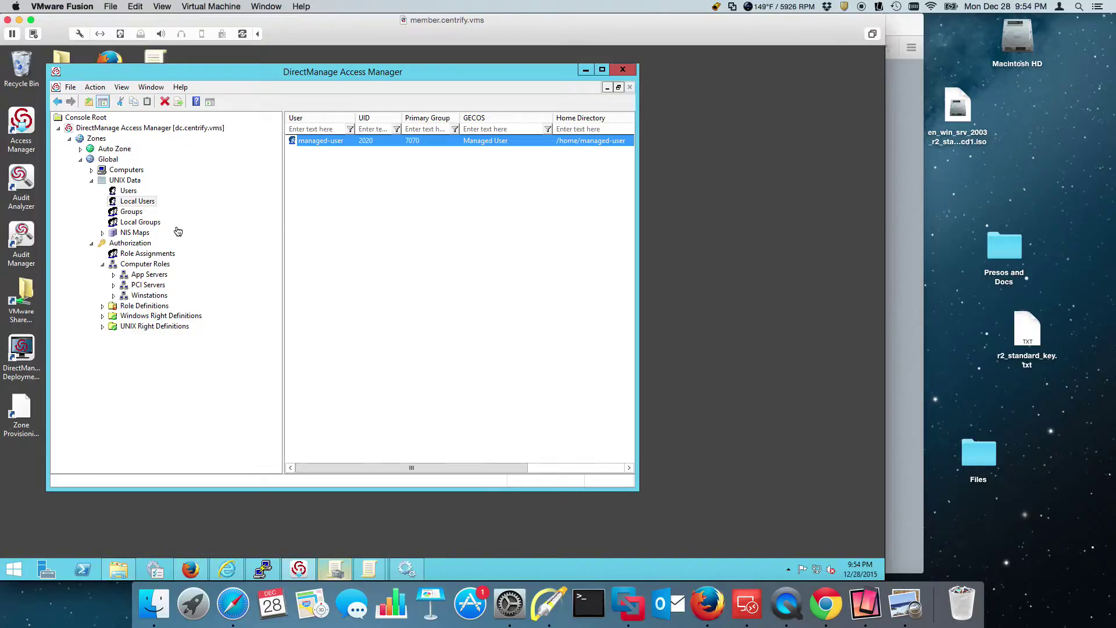
Step: Inspect the UNIX- WebAdmin role's system rights under Role Definitions without changing anything
click(103, 306)
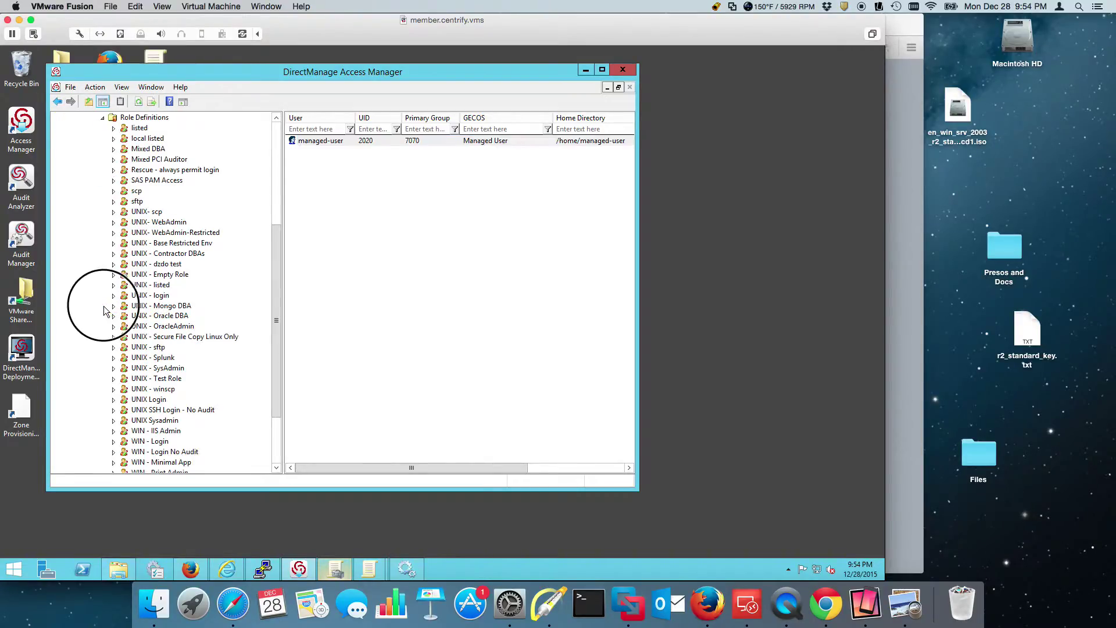
right_click(167, 222)
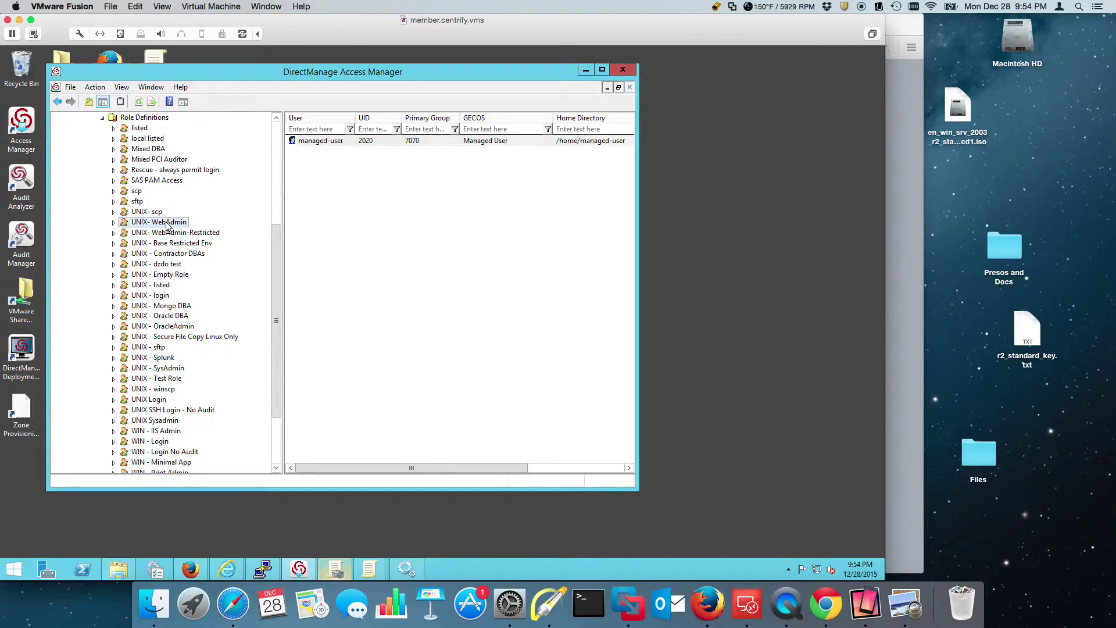
click(204, 314)
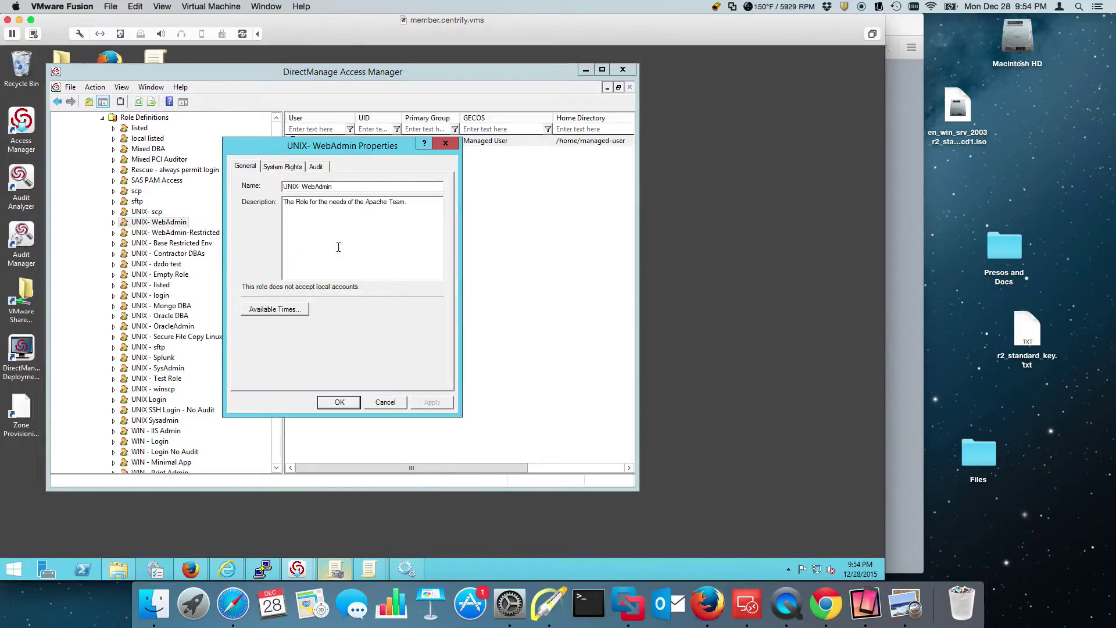
click(283, 166)
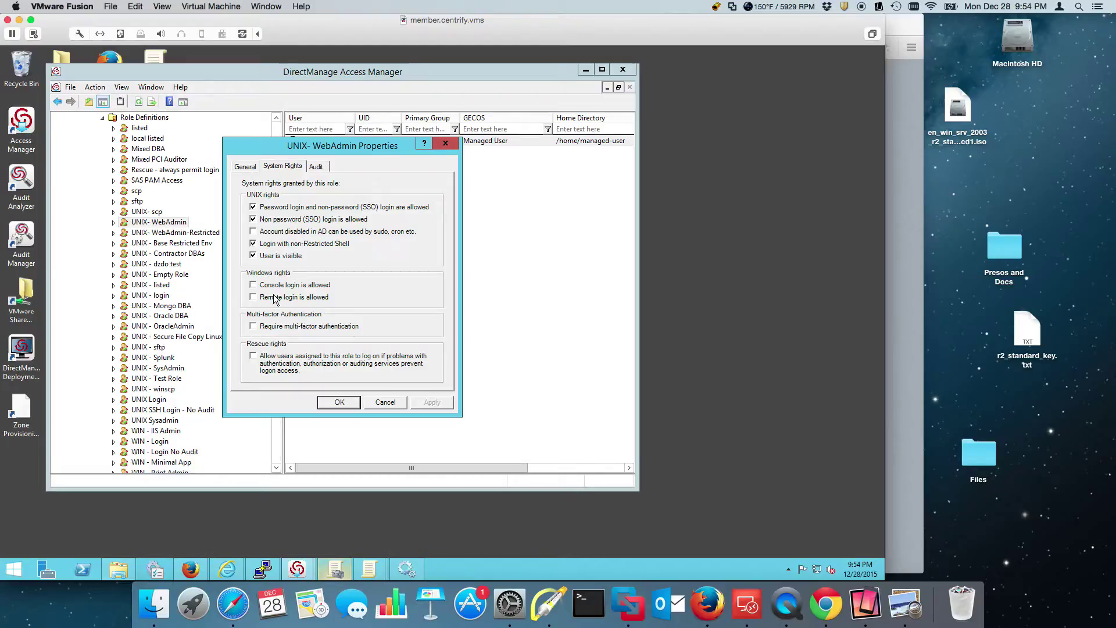
click(385, 402)
drag(271, 240, 277, 149)
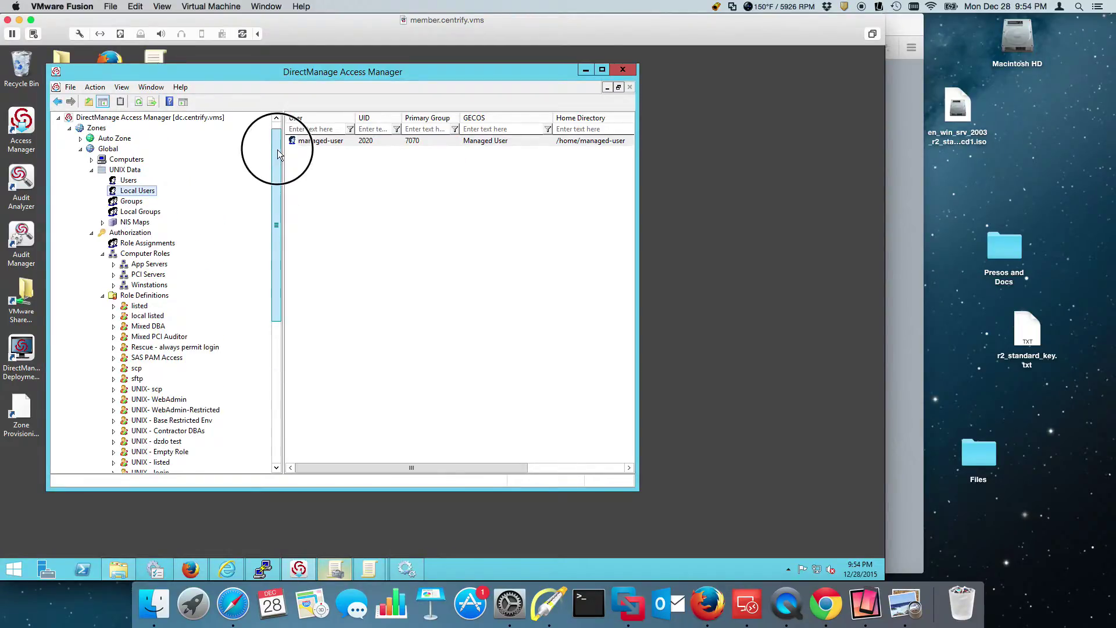
click(103, 304)
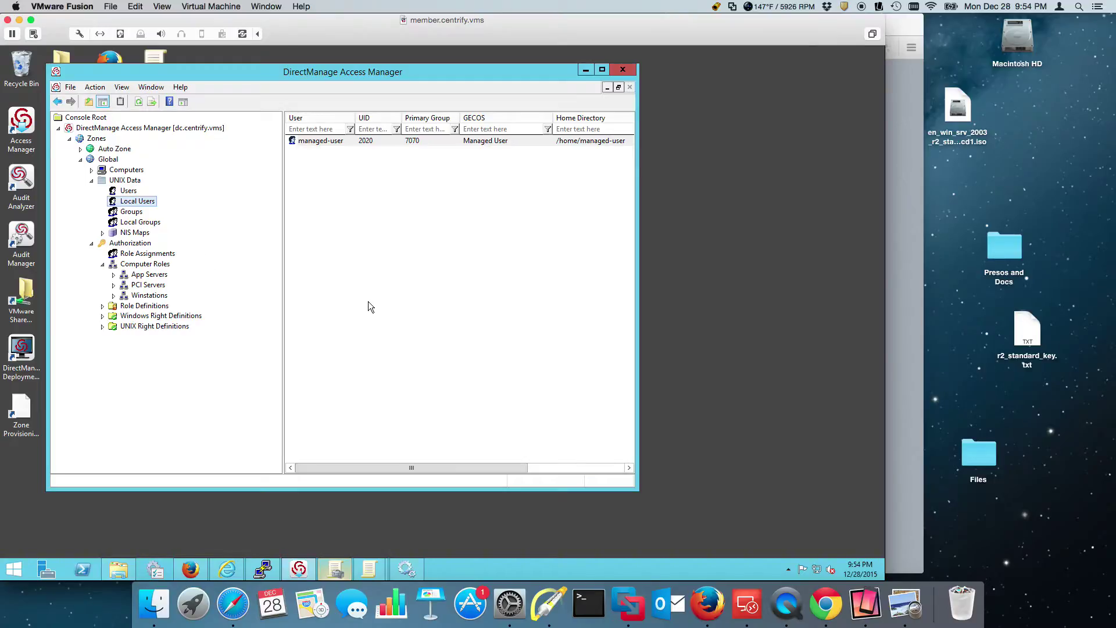
Step: Review managed-user's UNIX profile properties and the zone's local groups, ending on Local Users
click(129, 191)
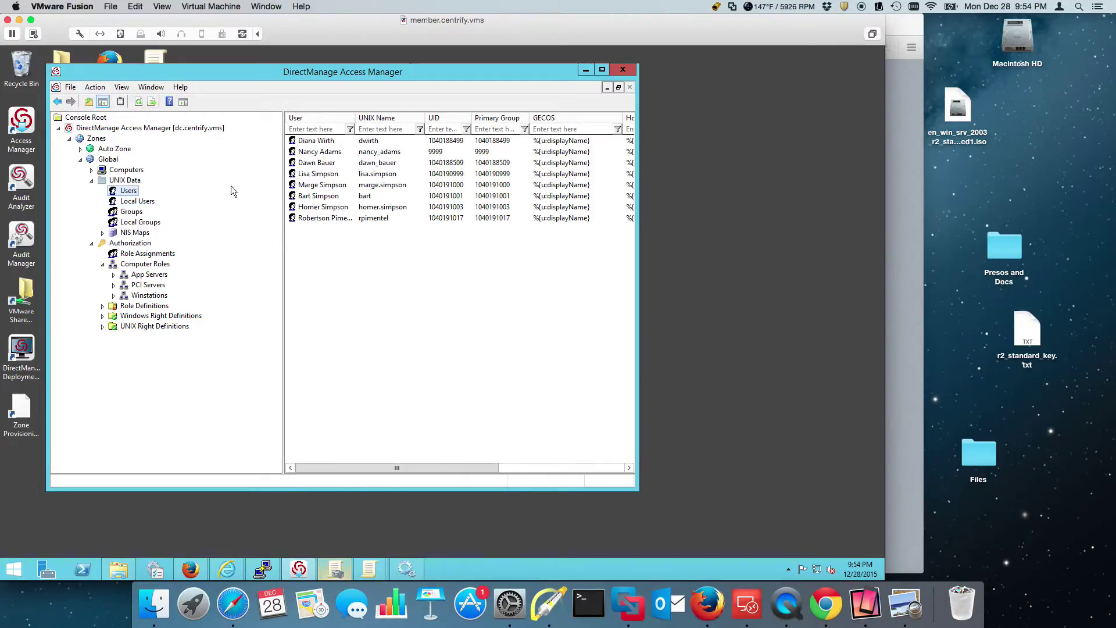
click(138, 201)
double_click(337, 140)
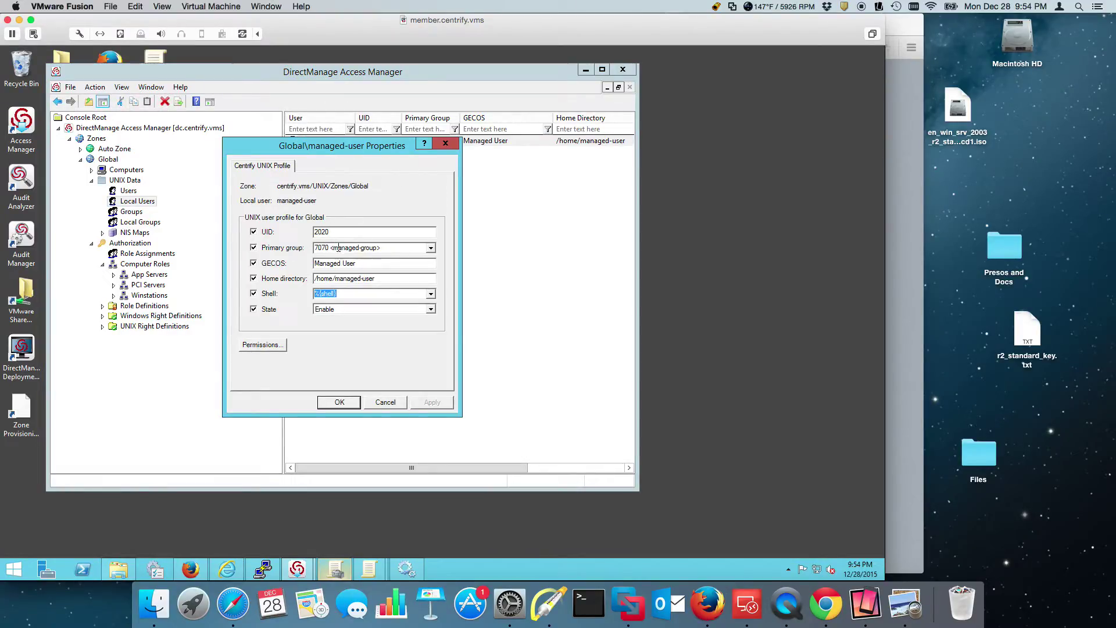
click(339, 402)
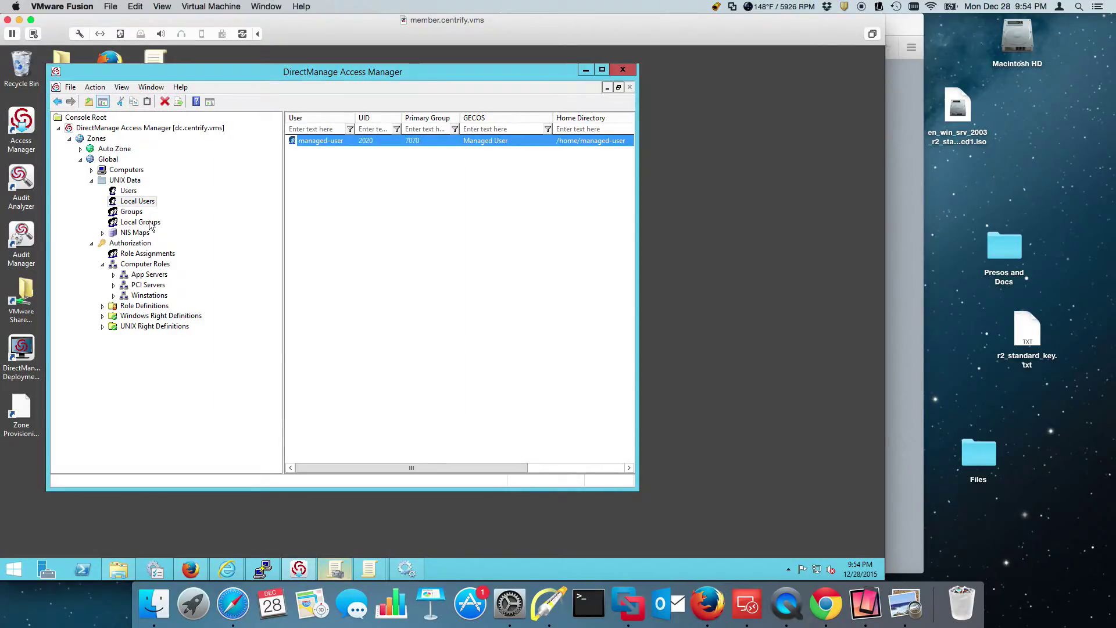
click(140, 222)
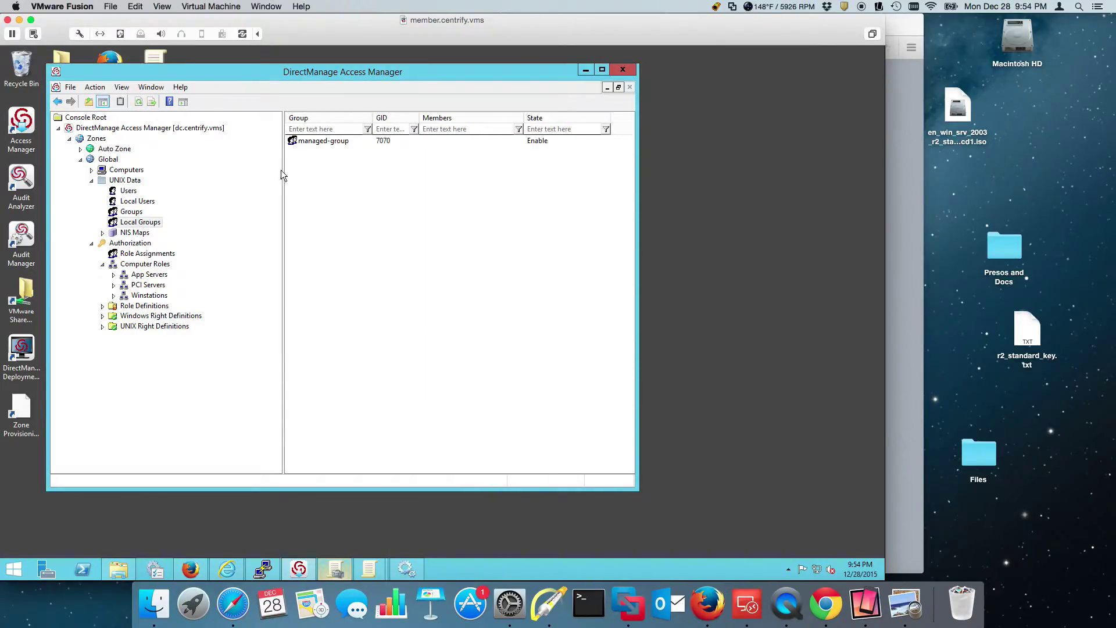
click(138, 201)
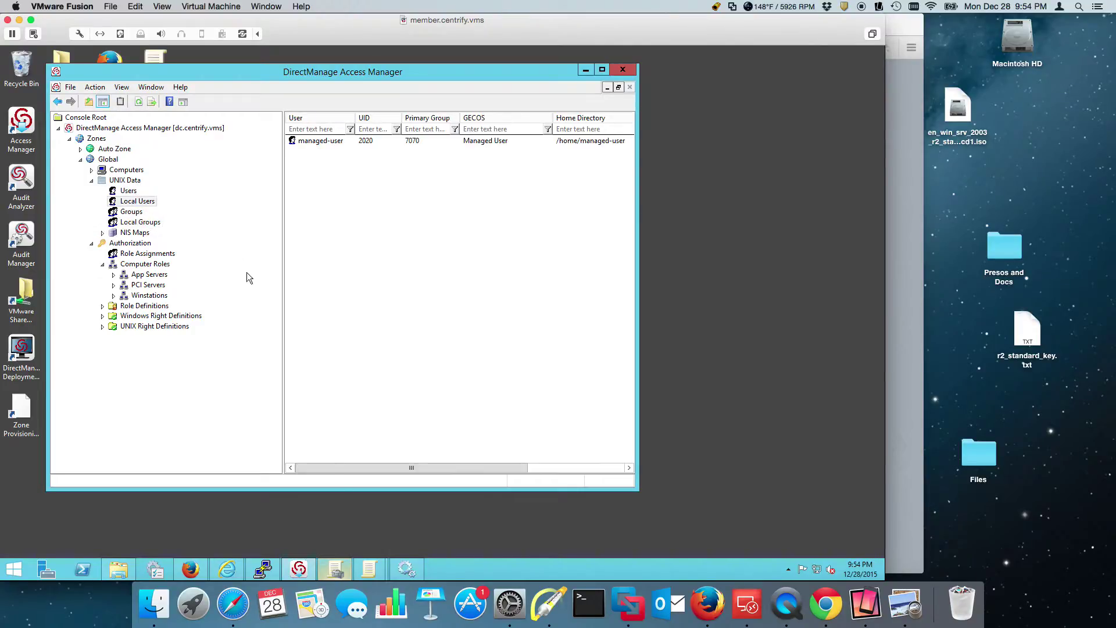
Step: Clear the PuTTY terminal screen
click(265, 570)
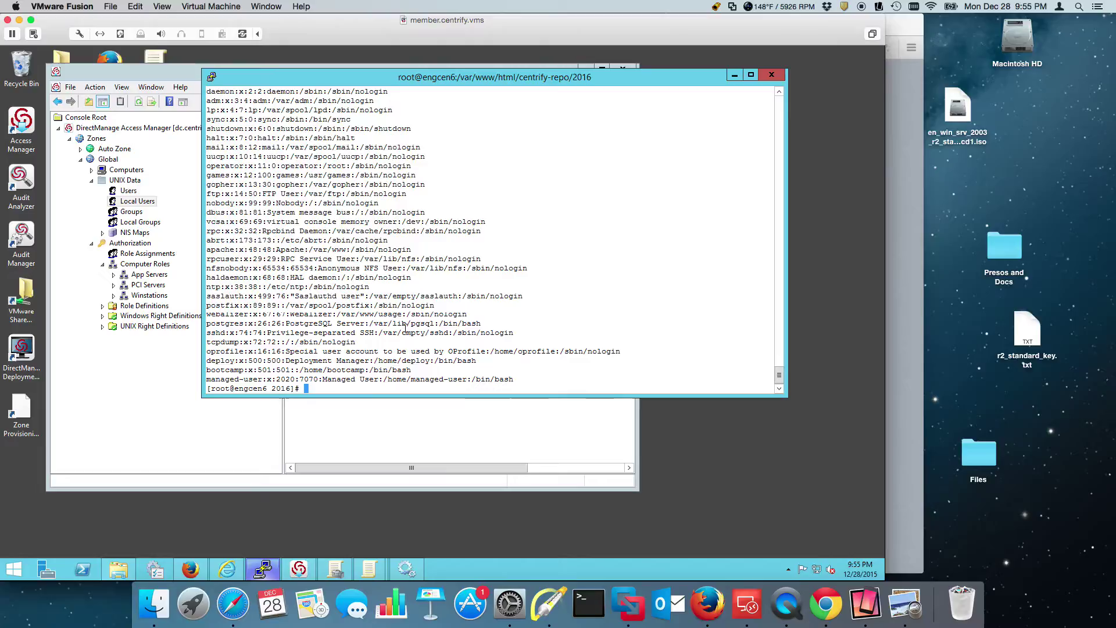
text(cle)
key(BackSpace)
key(BackSpace)
key(BackSpace)
text(clear)
key(Return)
Step: Run 'cat /etc/passwd | grep managed' to show managed-user with UID 2020 and group 7070
text(cat )
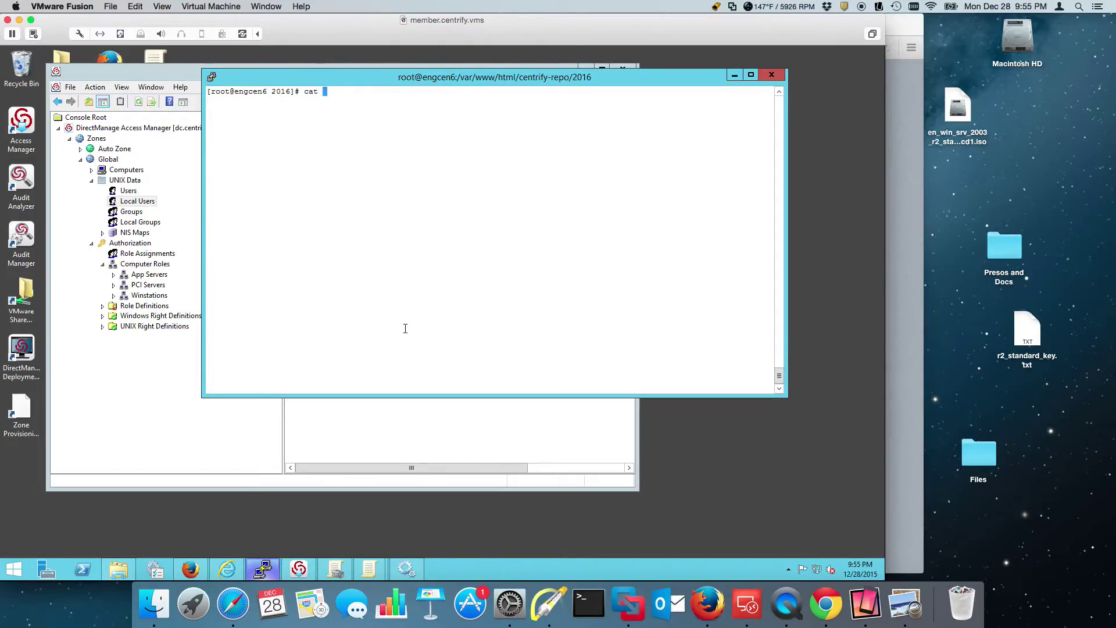
text(/etc/passwd | grep managed)
key(Return)
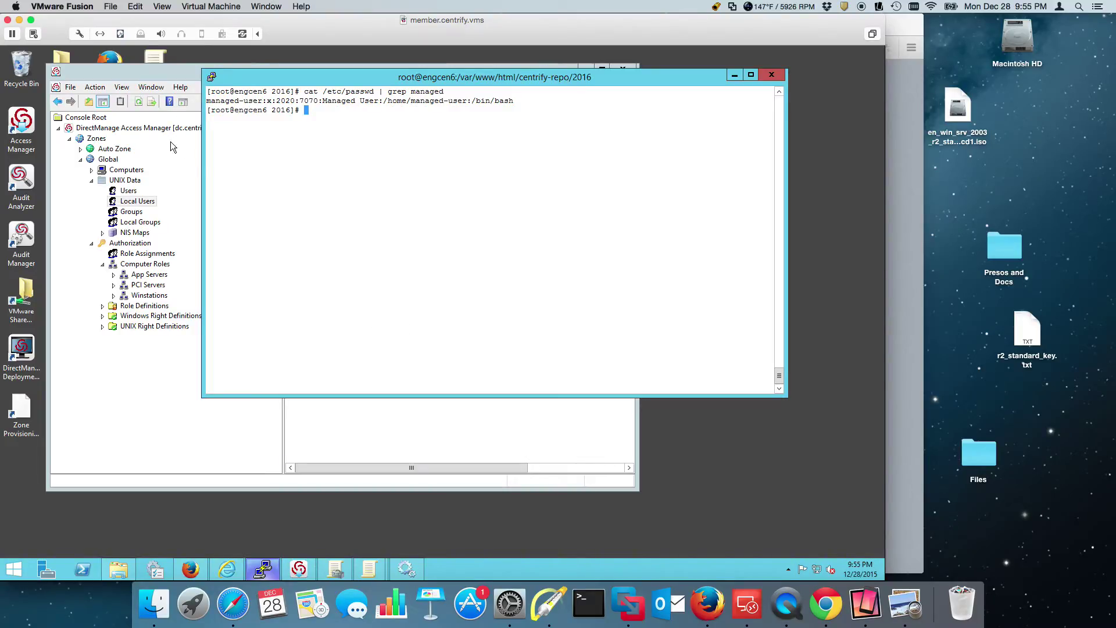
click(171, 71)
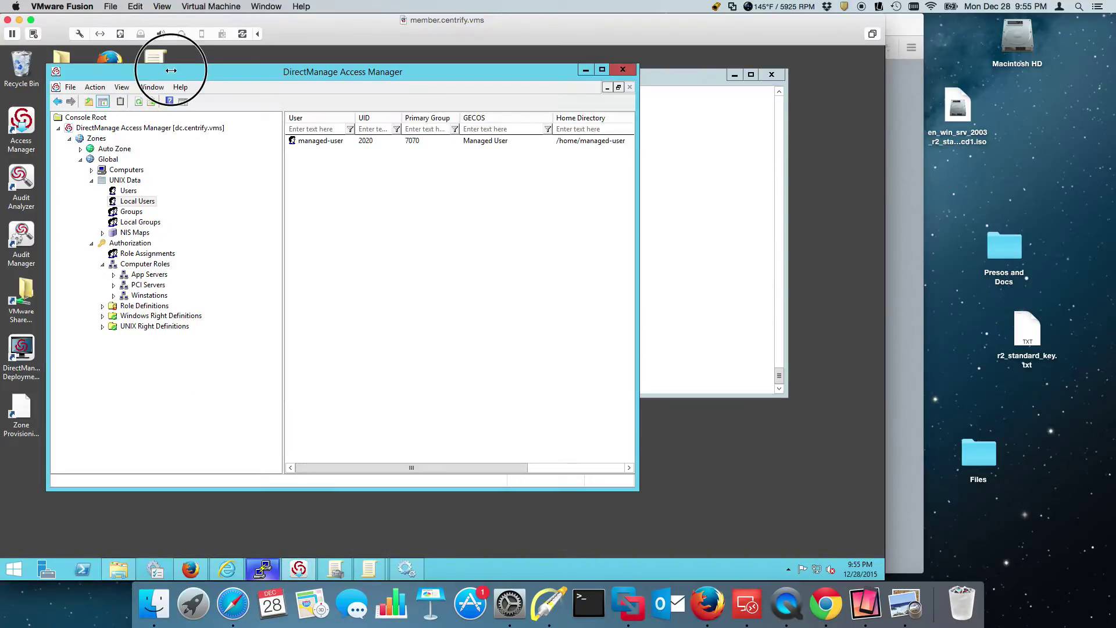
Step: Change managed-user's State to 'Remove from /etc/passwd' and confirm with OK
double_click(331, 146)
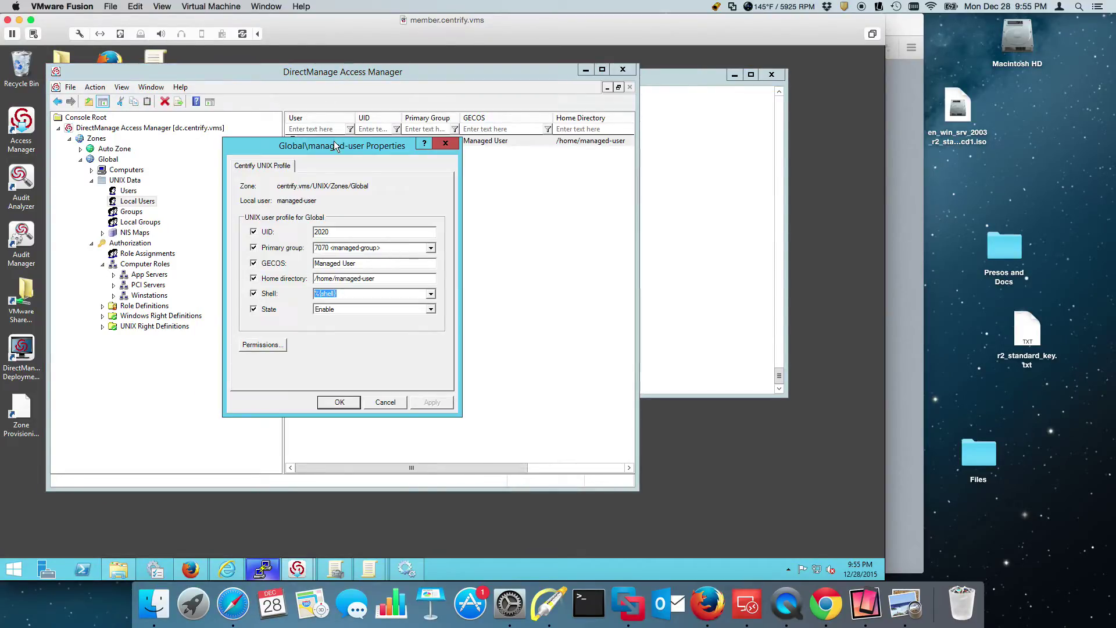
click(430, 309)
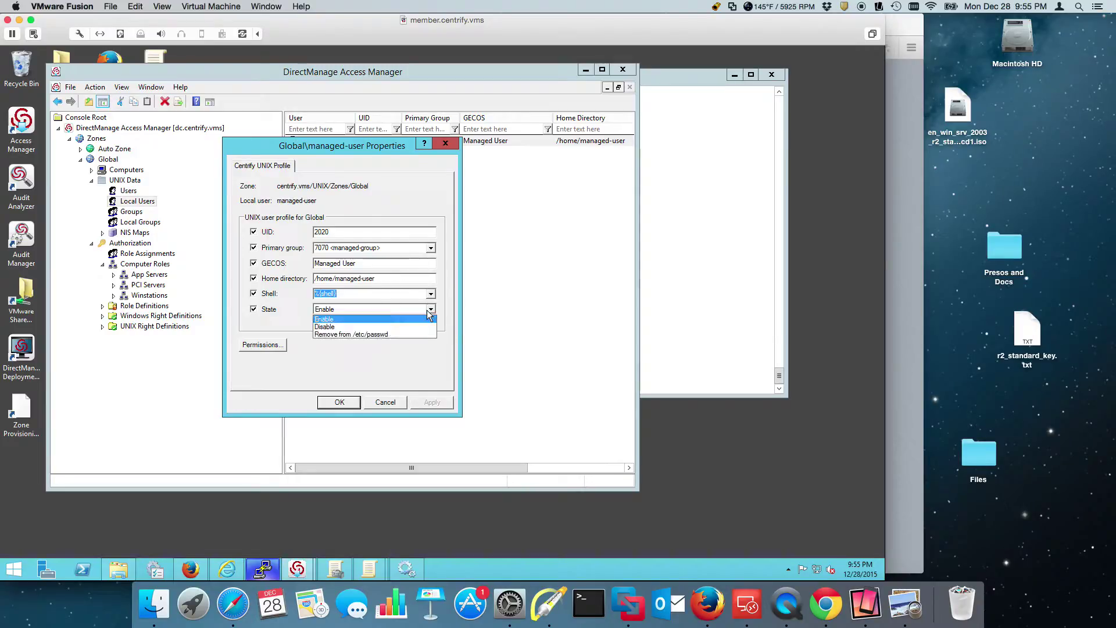
click(383, 336)
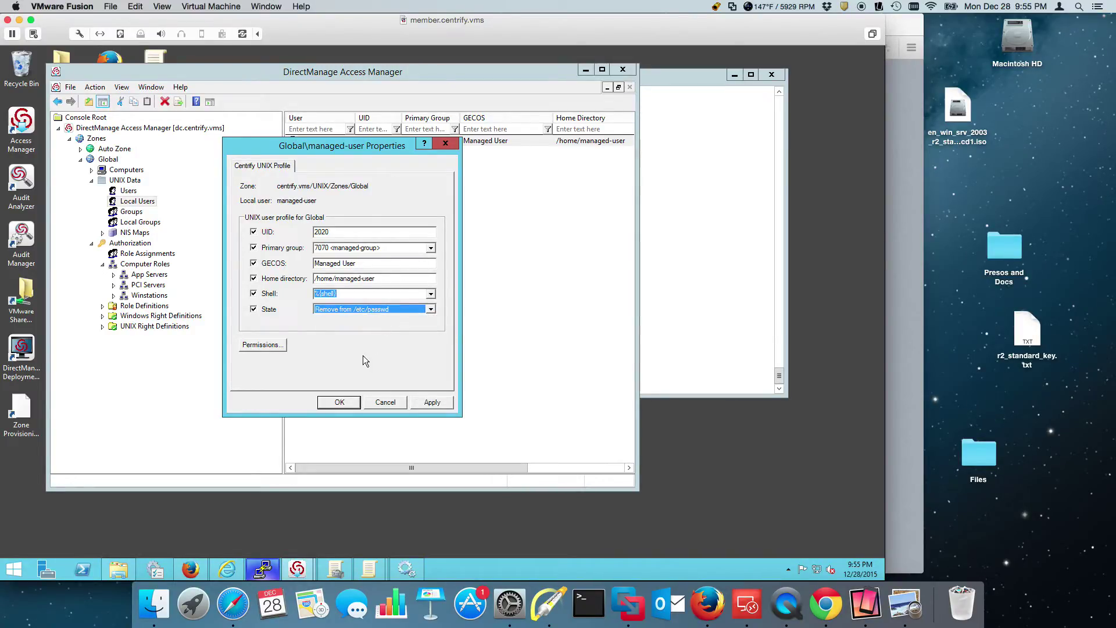
click(340, 402)
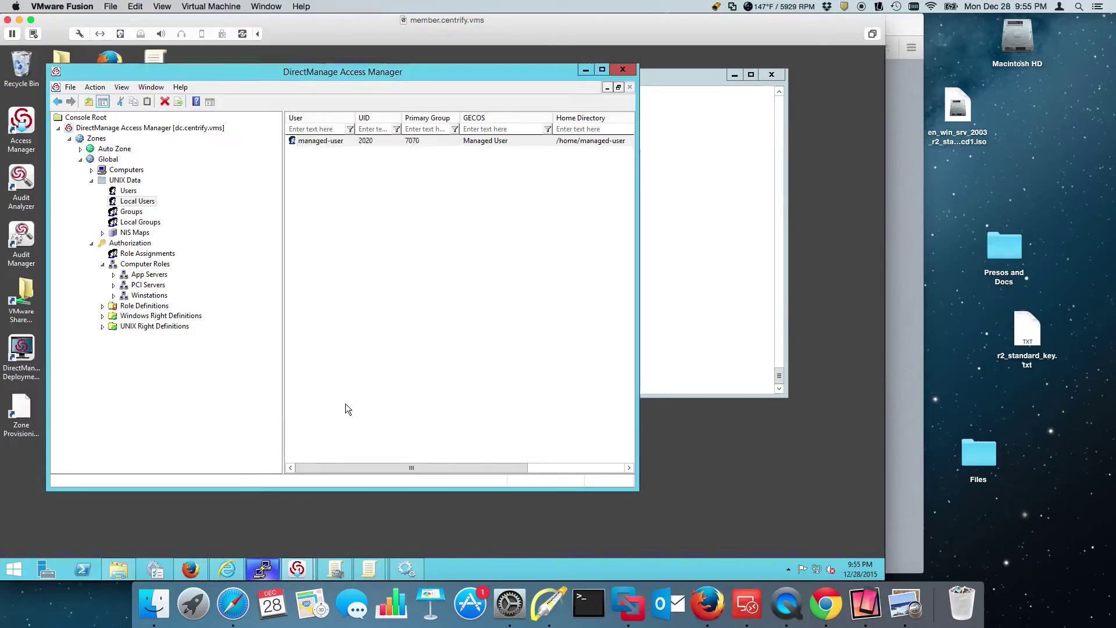
Step: Run adflush, then rerun 'cat /etc/passwd | grep managed', which now returns nothing
click(701, 280)
text(adflush)
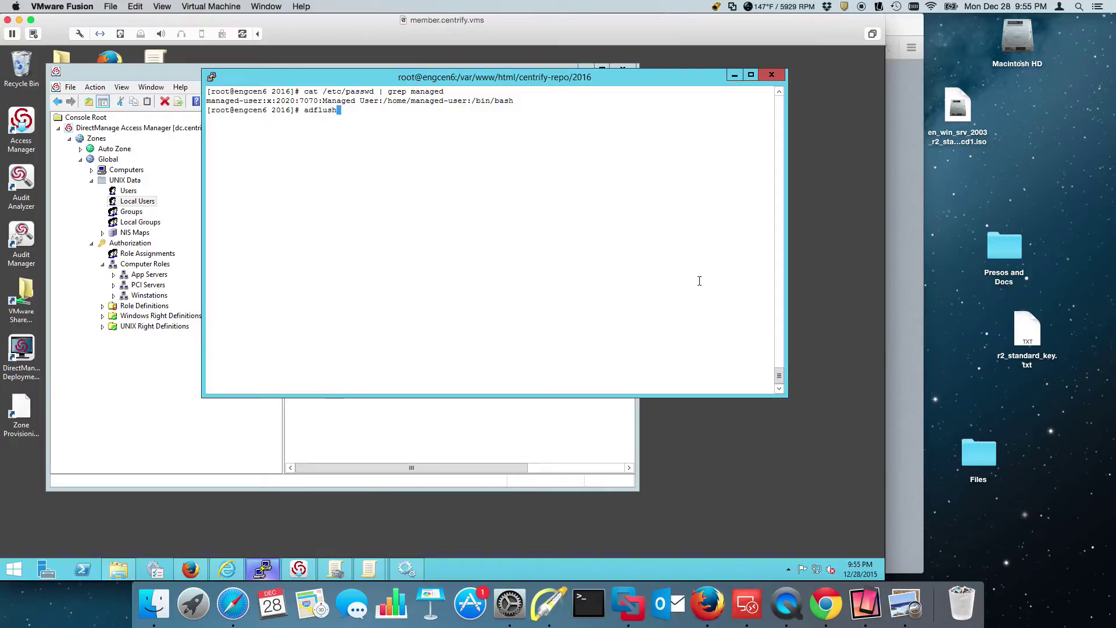
key(Return)
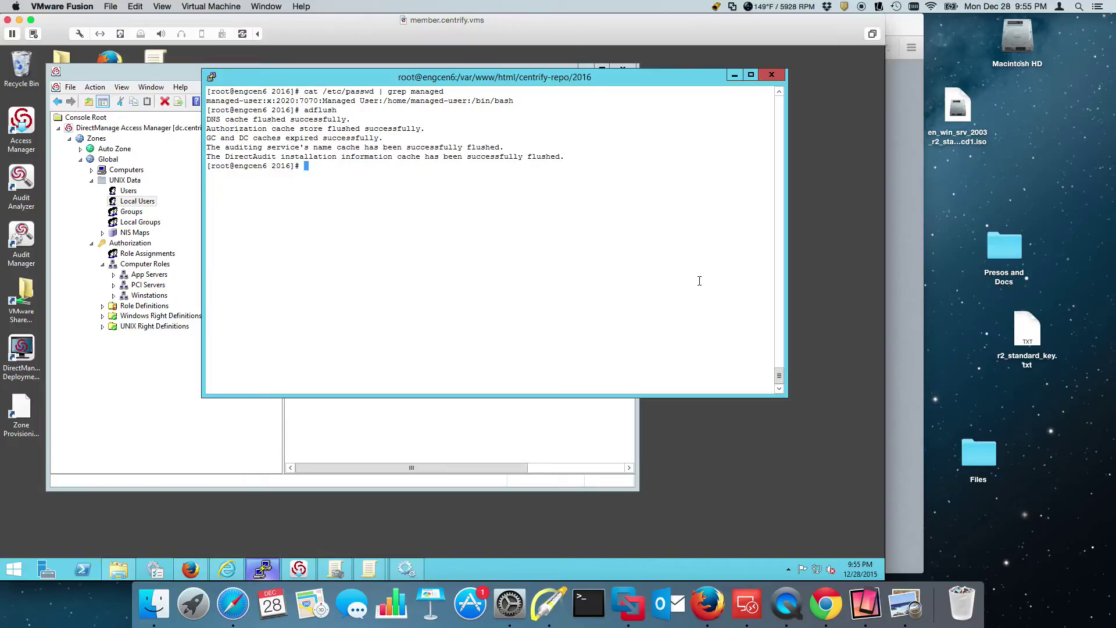
key(Up)
key(Up)
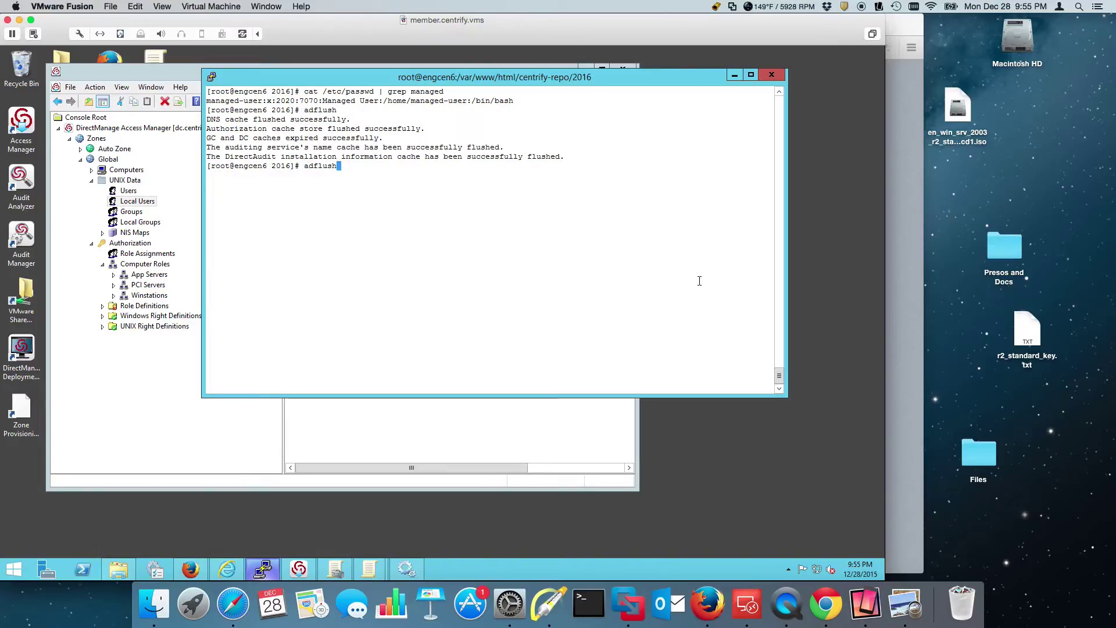
key(Return)
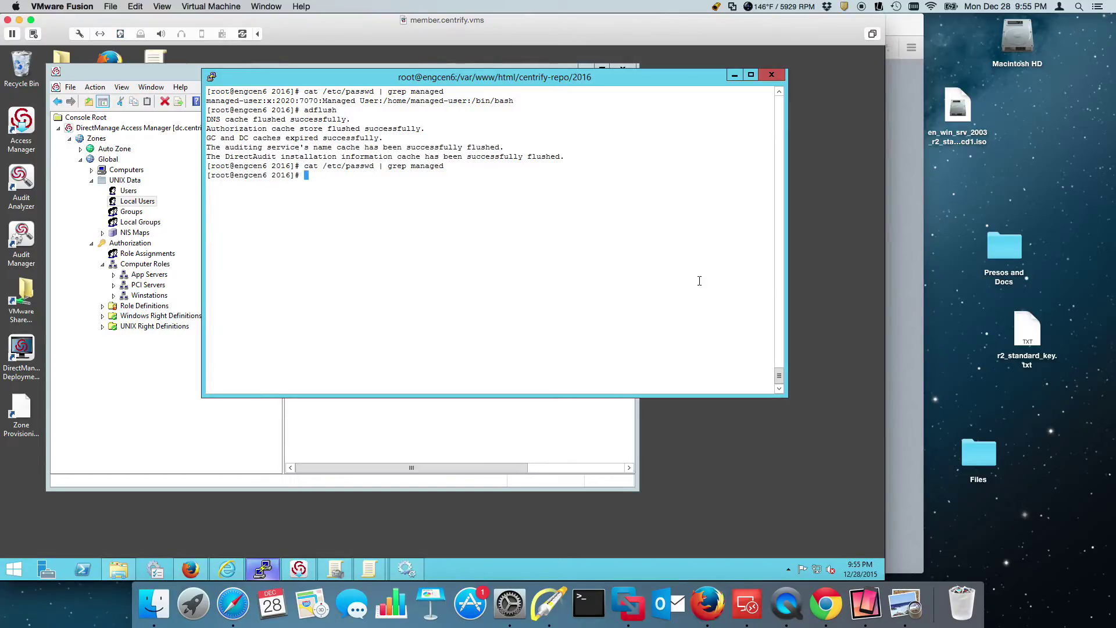
Step: Switch managed-user's State from 'Remove from /etc/passwd' back to Enable and confirm with OK
click(134, 72)
click(343, 142)
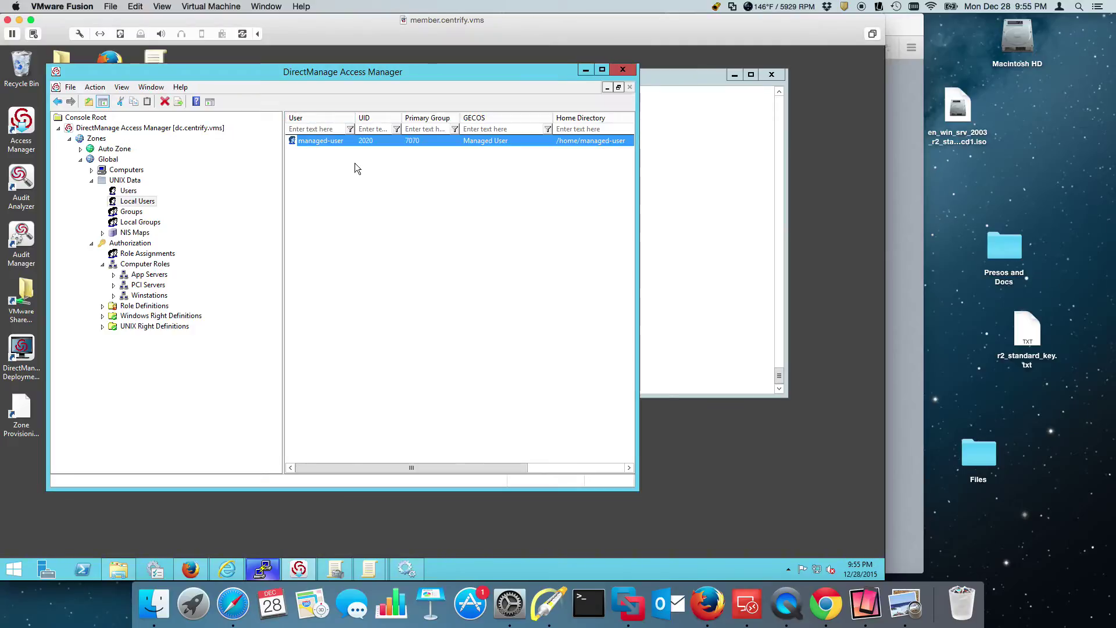
double_click(342, 147)
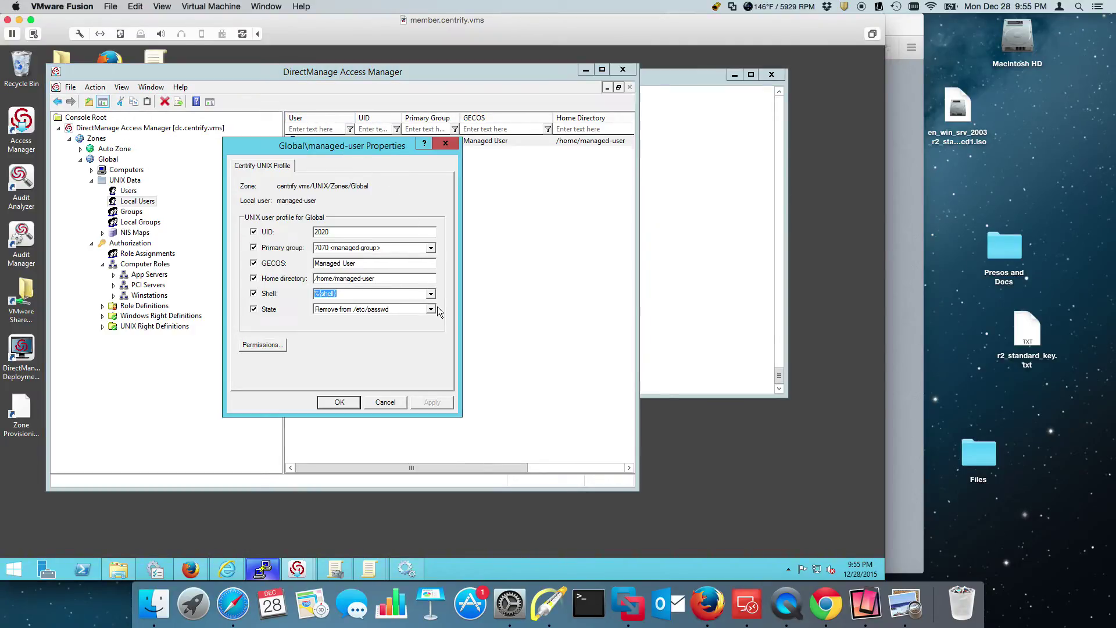
click(432, 308)
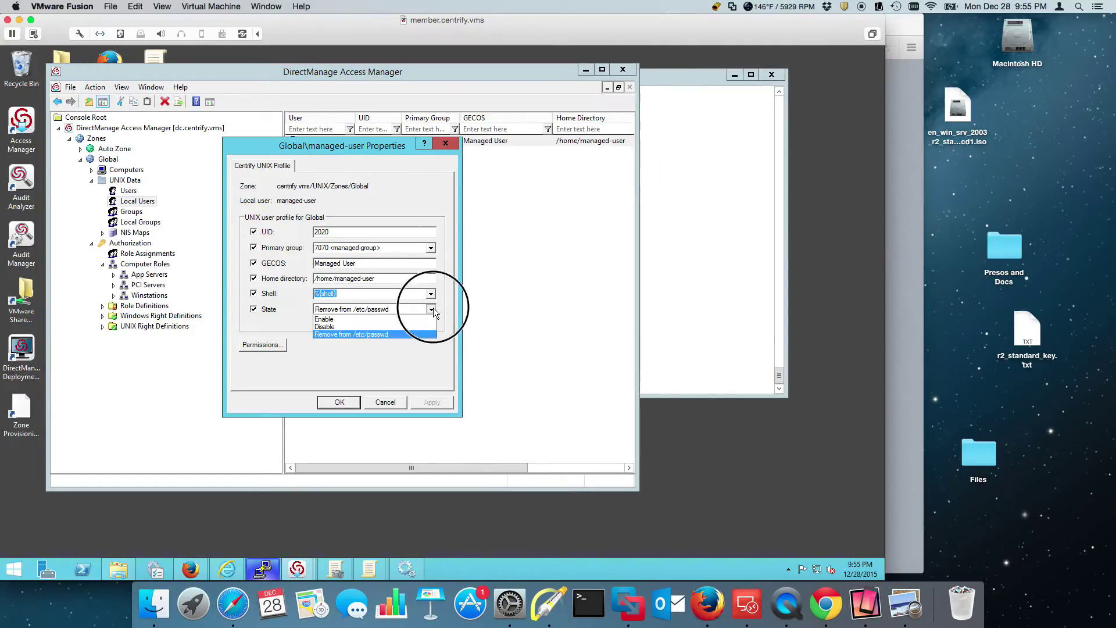
click(357, 319)
click(344, 401)
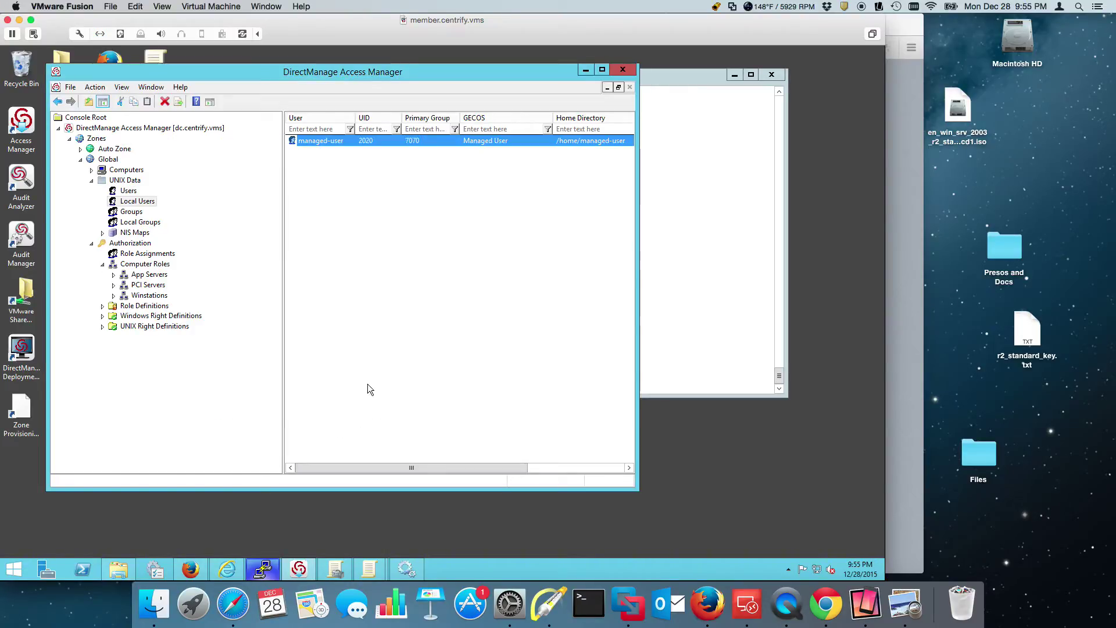
Step: Rerun adflush and the managed grep, then view Local Groups showing managed-group, GID 7070
click(683, 217)
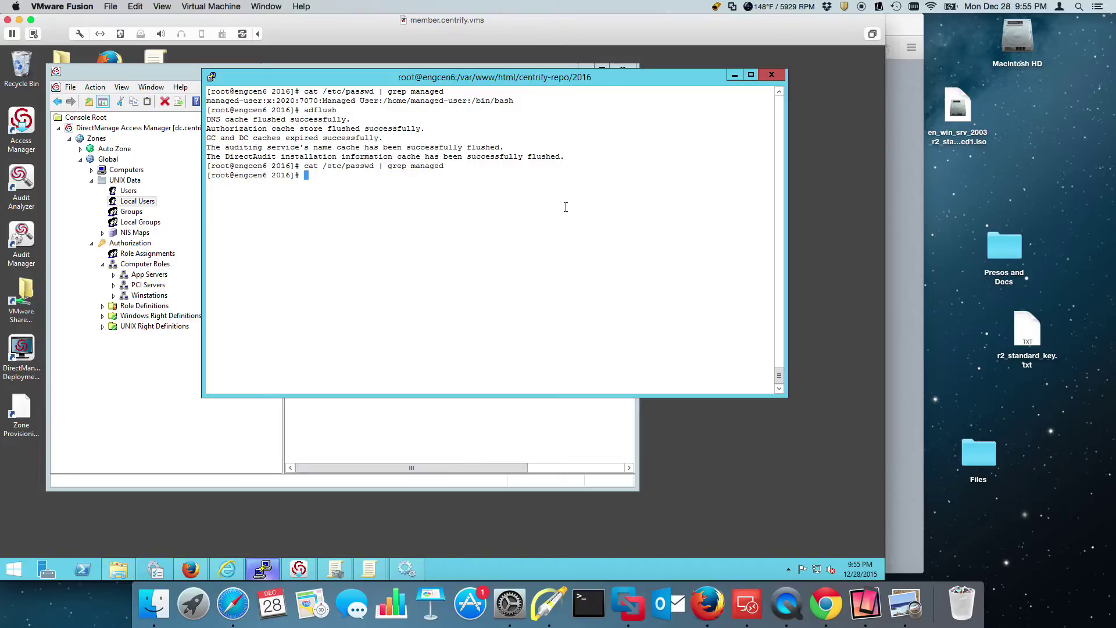
key(Up)
key(Up)
key(Return)
key(Up)
key(Up)
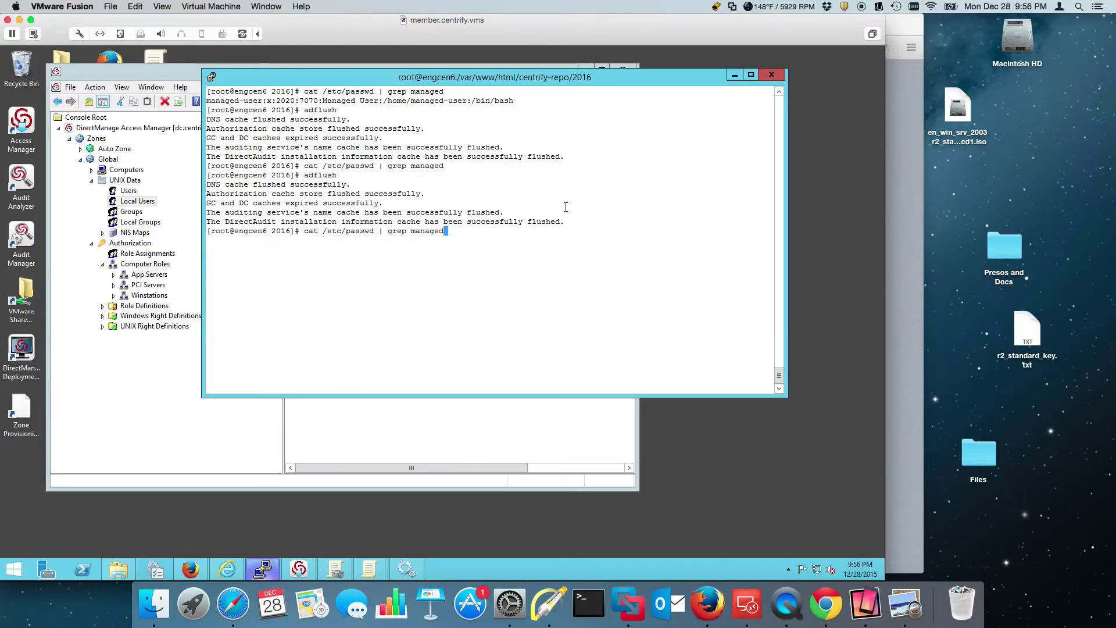
key(Return)
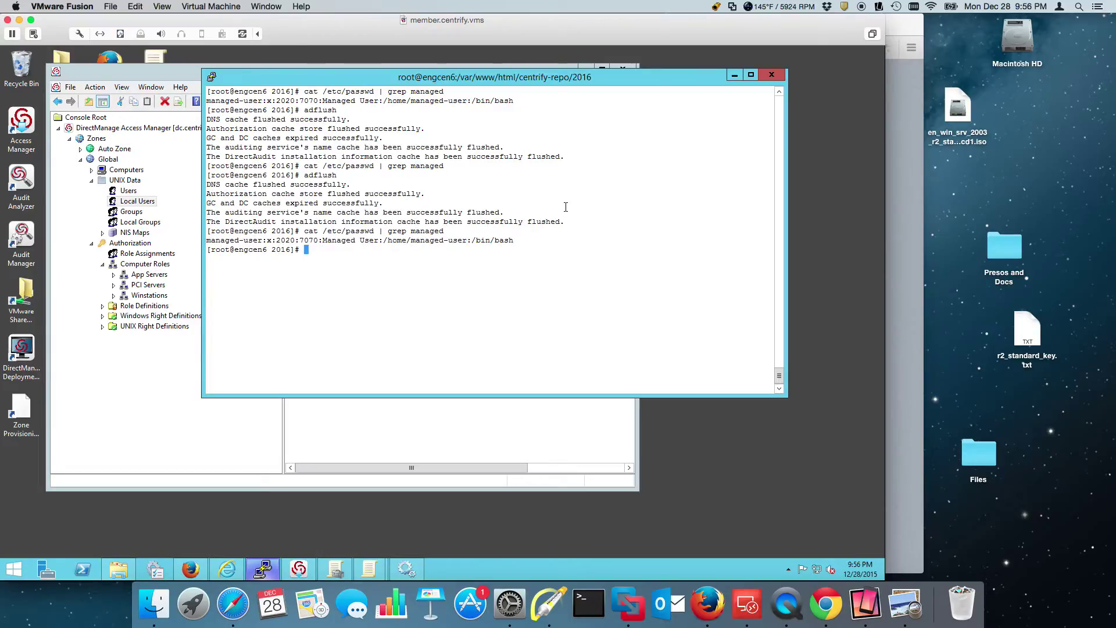
click(138, 213)
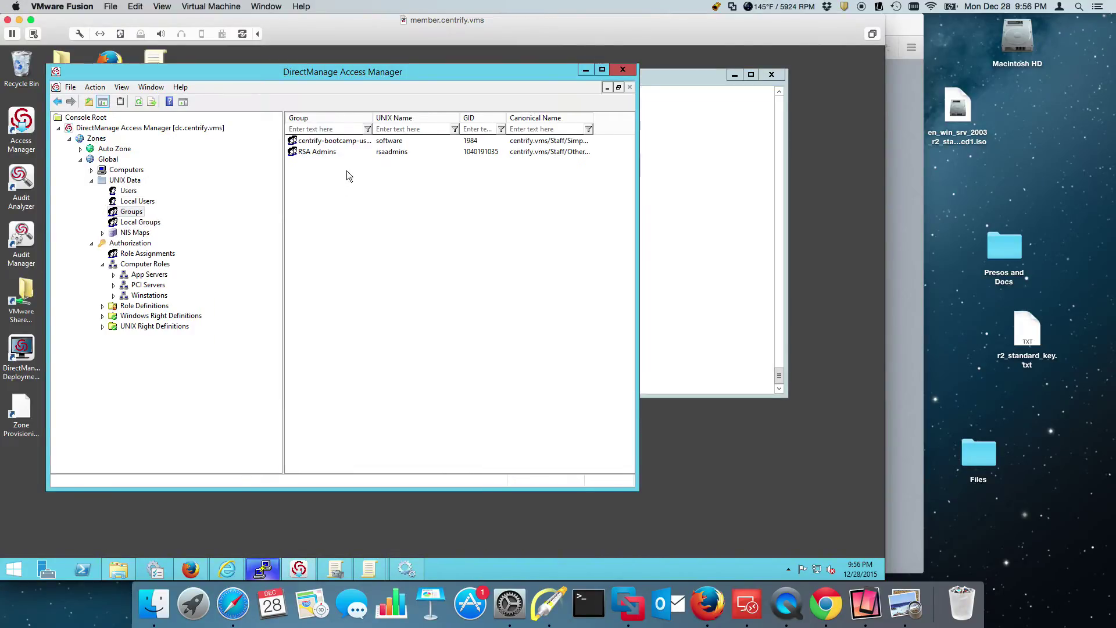
click(142, 223)
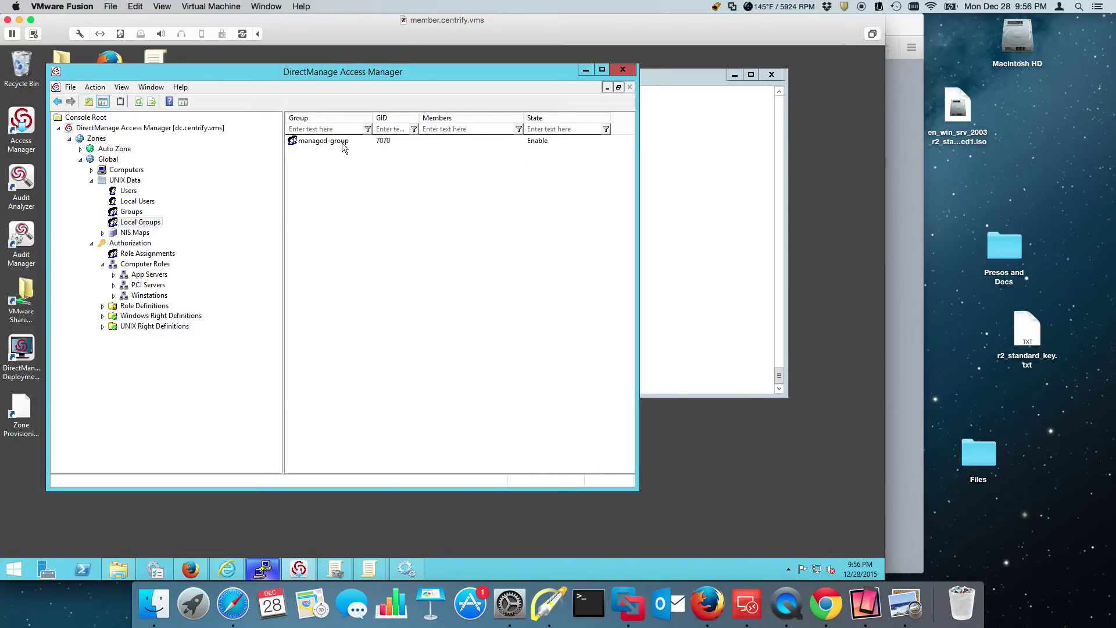
Step: Run admanagelocal for its usage help, then 'admanagelocal -s' to confirm the feature is enabled
click(692, 281)
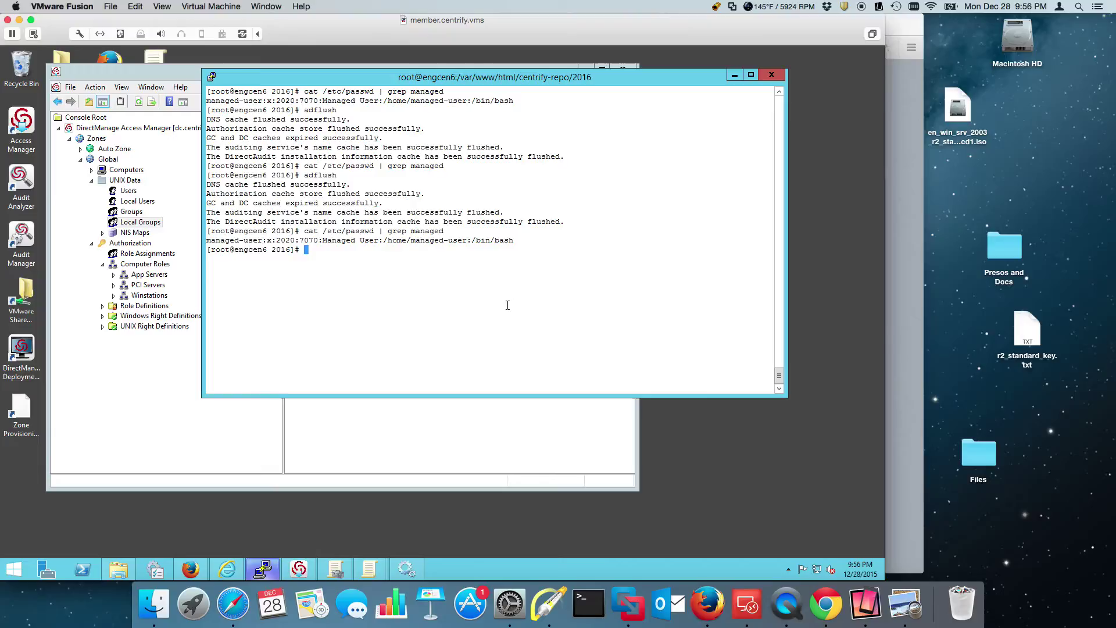
text(admanagelocal)
key(Return)
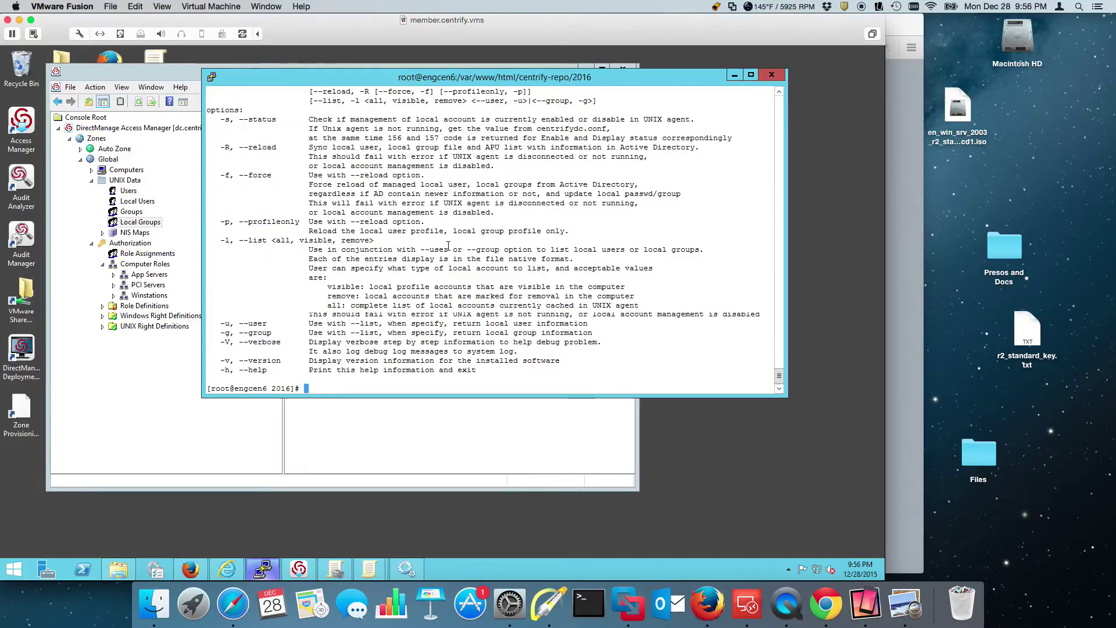
key(Up)
text(-s)
key(Return)
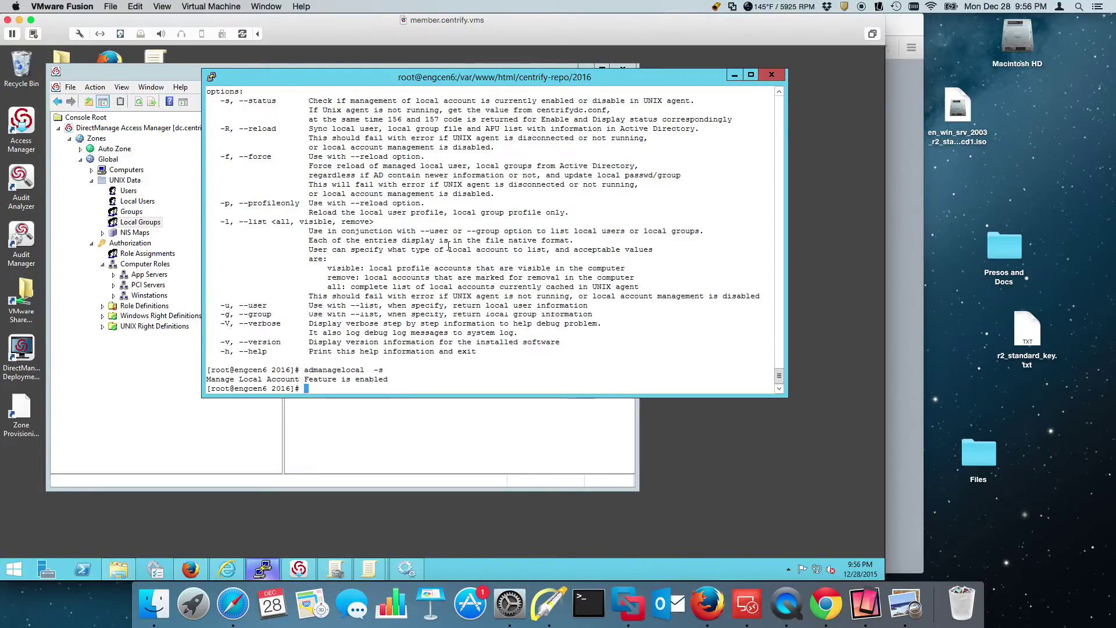
Step: Try 'admanagelocal -l all', which errors requiring --user or --group
key(Up)
key(BackSpace)
text(l all)
key(Return)
key(Up)
key(Left)
key(Left)
key(Left)
key(Left)
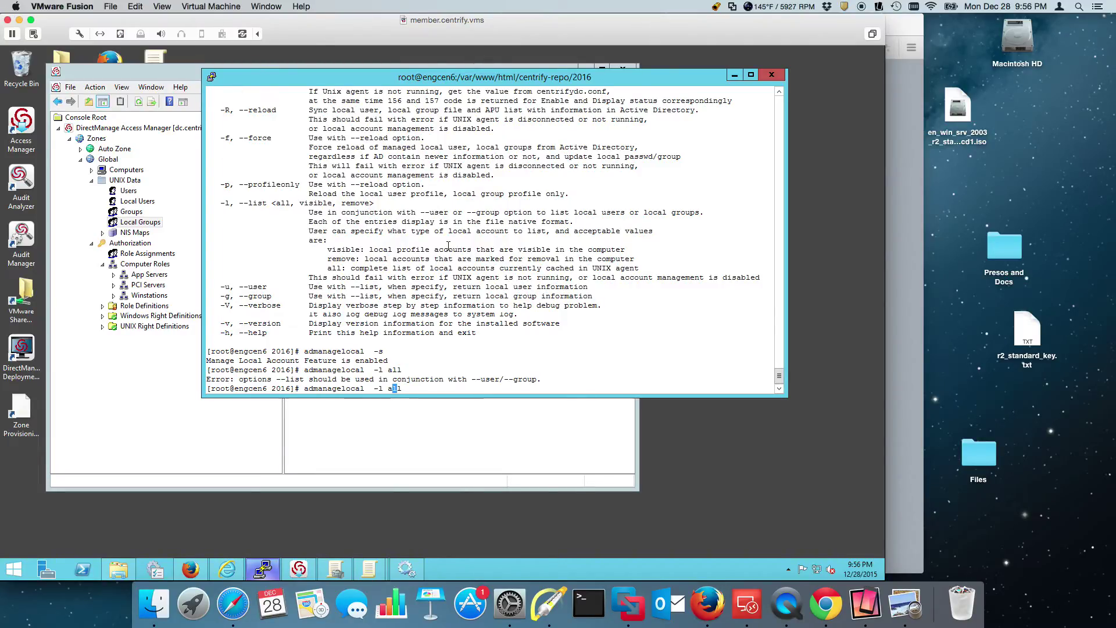
Step: Run 'admanagelocal --user -l all' to list managed-user as 2020:7070, enabled
text(--user)
key(Return)
key(Up)
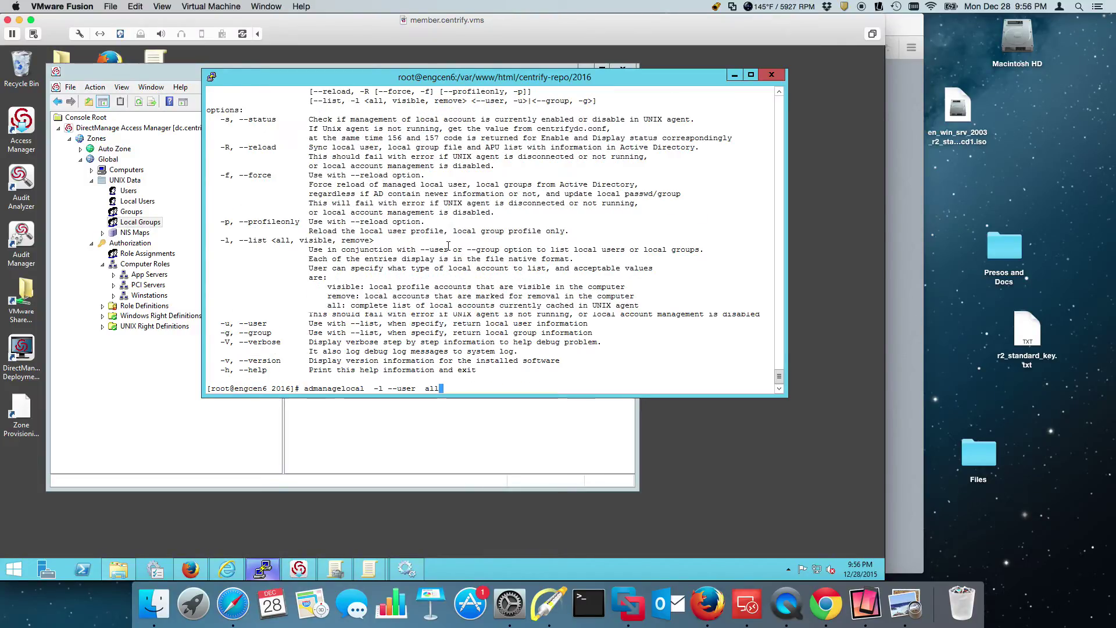
key(Left)
key(Left)
key(Left)
key(Left)
key(Left)
key(Left)
key(Right)
key(Left)
key(Delete)
key(BackSpace)
key(BackSpace)
key(BackSpace)
key(BackSpace)
key(BackSpace)
key(BackSpace)
key(Left)
key(Left)
text(--user)
key(Return)
Step: Run 'admanagelocal --group -l all' to list managed-group:7070 as enabled
key(Up)
key(Left)
key(Left)
key(Left)
key(Left)
key(Left)
key(Left)
key(Left)
key(Left)
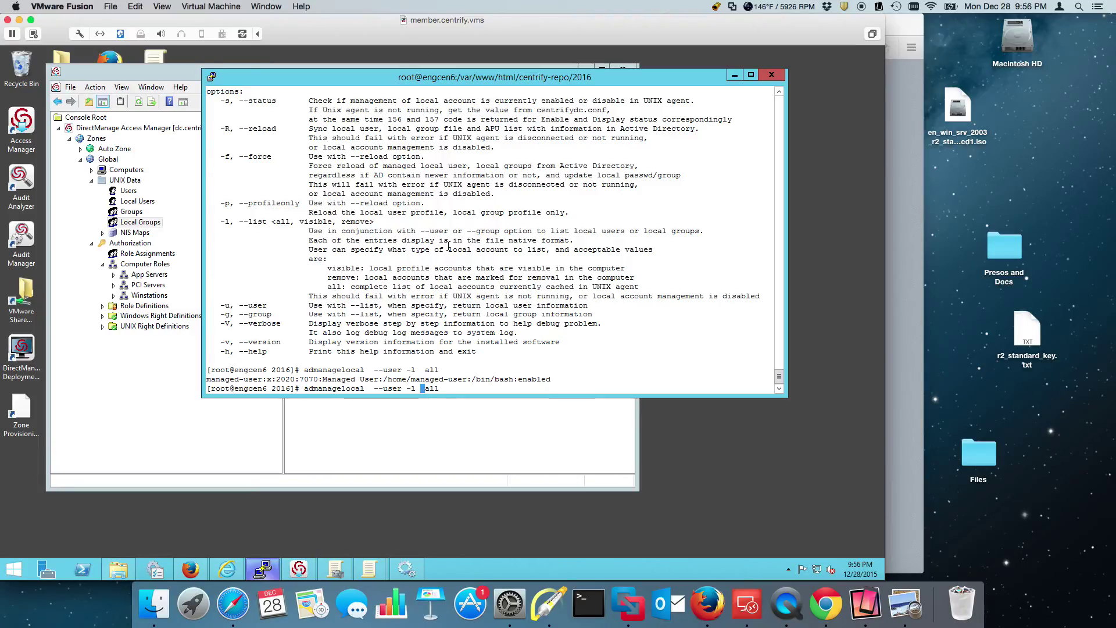
key(BackSpace)
key(BackSpace)
key(BackSpace)
key(BackSpace)
text(group)
key(Return)
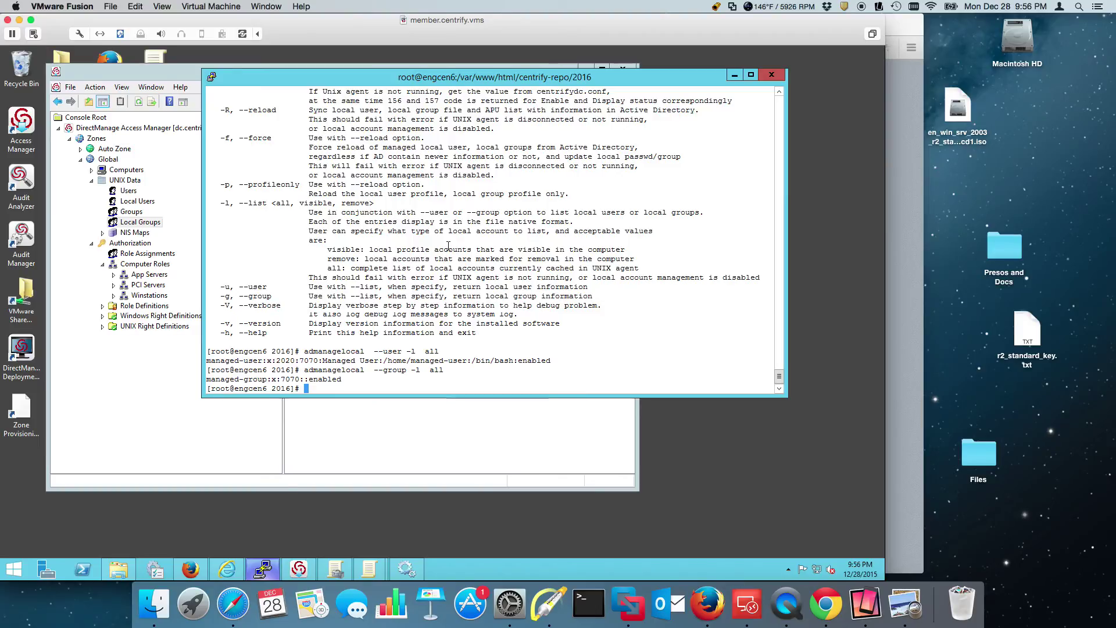